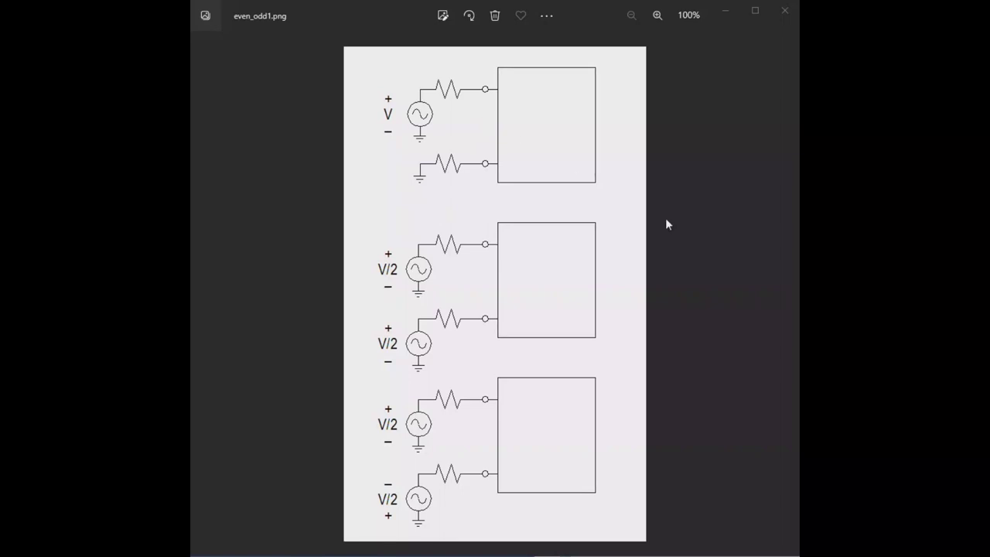
# Advance from even_odd1.png to the next circuit diagram, even_odd2.png
pyautogui.click(780, 293)
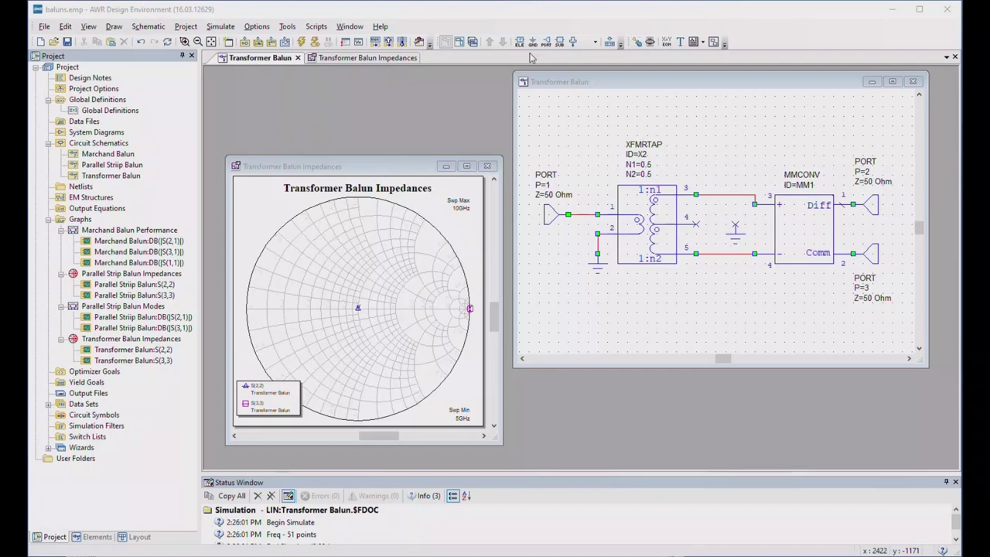
# Bring up the balun project and read the S(2,2) impedance across frequencies on the Smith chart
pyautogui.click(304, 43)
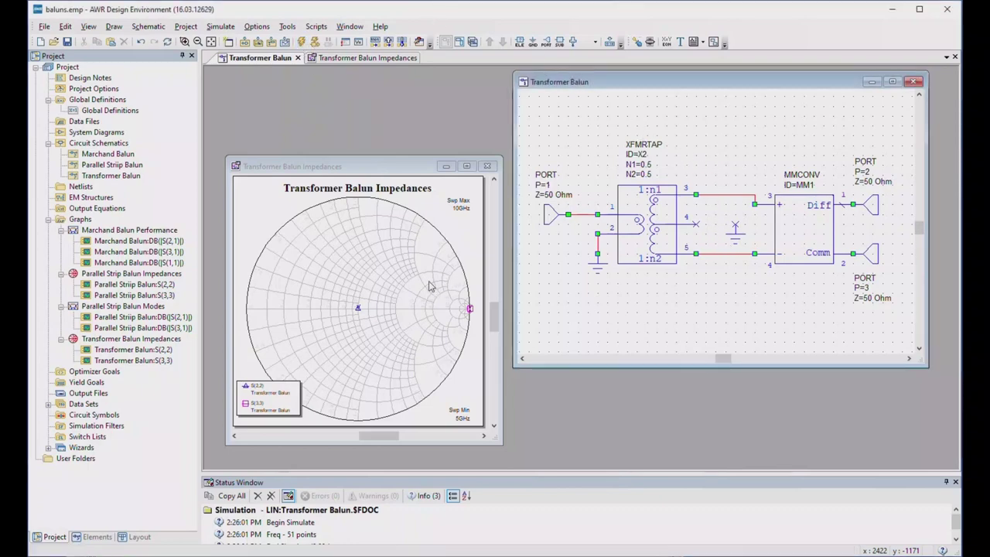
pyautogui.click(359, 317)
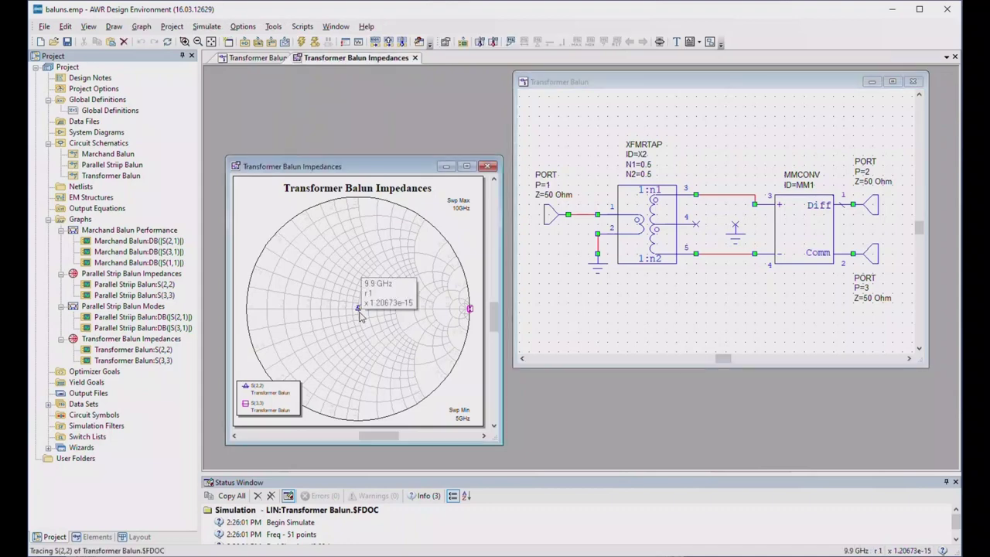
pyautogui.moveTo(360, 317); pyautogui.dragTo(357, 318)
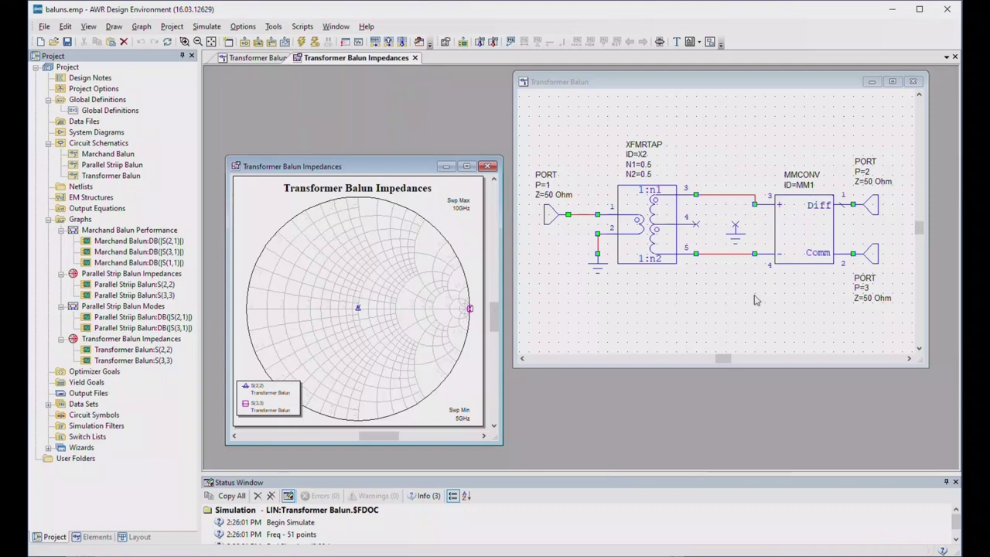
# Wire XFMRTAP pin 4 to the ground symbol in the Transformer Balun schematic
pyautogui.click(723, 290)
pyautogui.click(699, 225)
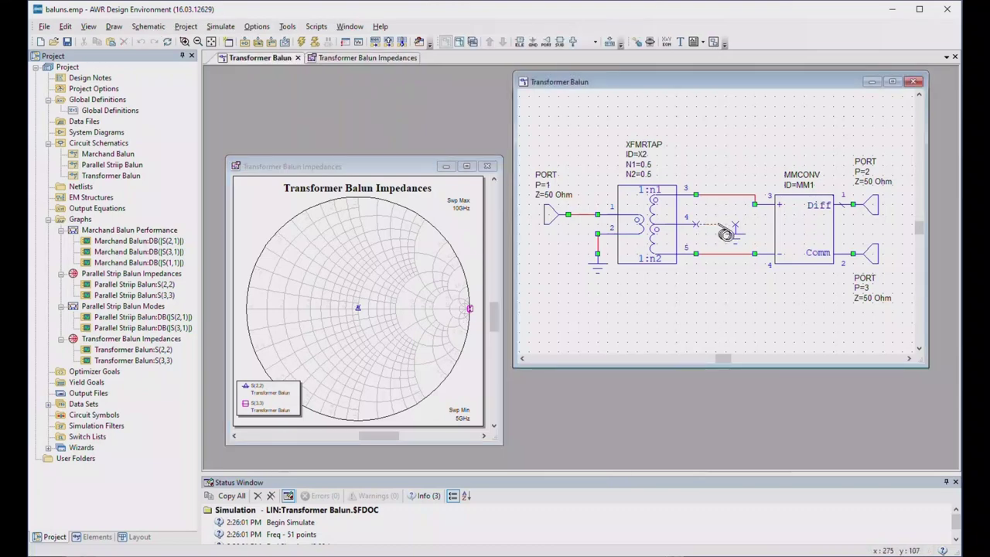
pyautogui.click(735, 224)
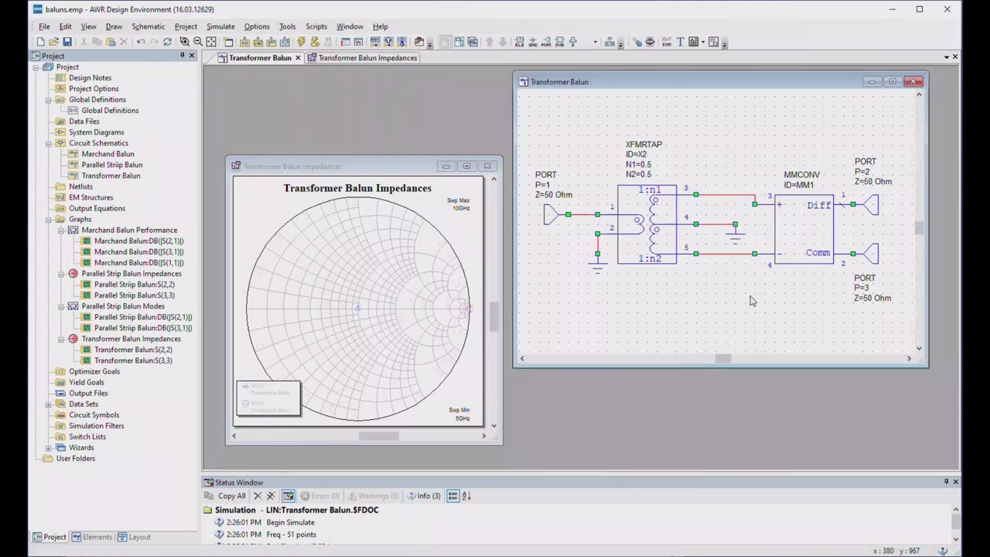
# Re-simulate the circuit, then close the Impedances graph and Transformer Balun schematic
pyautogui.click(303, 41)
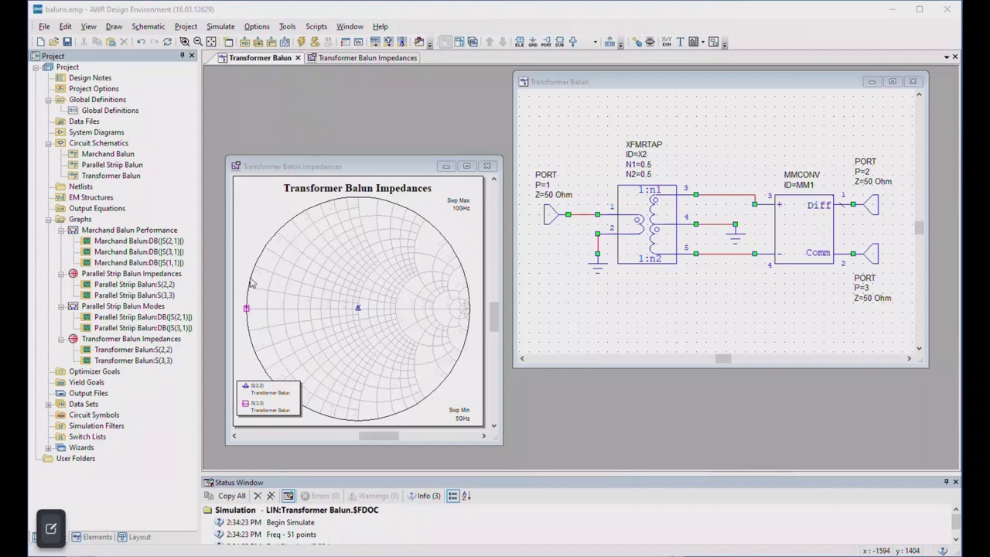
pyautogui.click(488, 168)
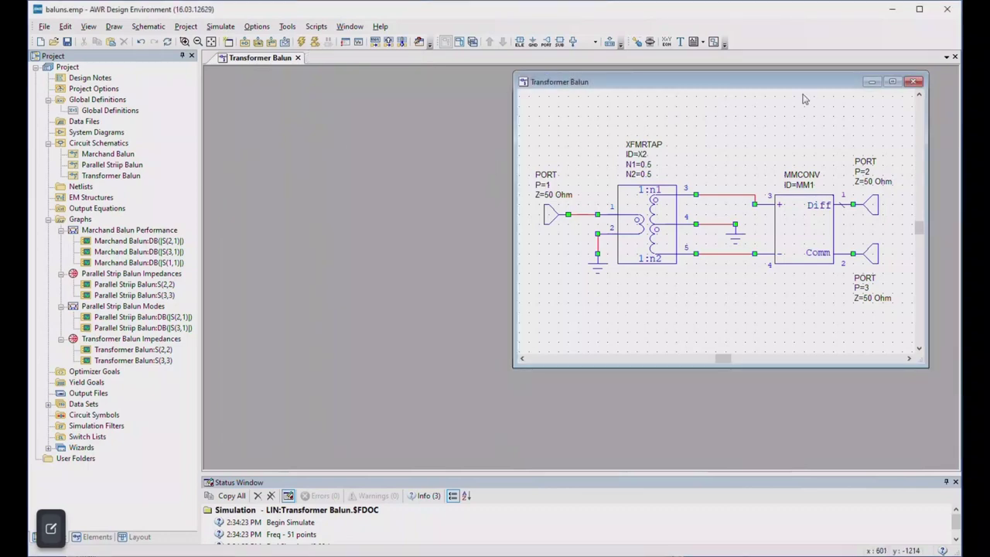
pyautogui.click(913, 81)
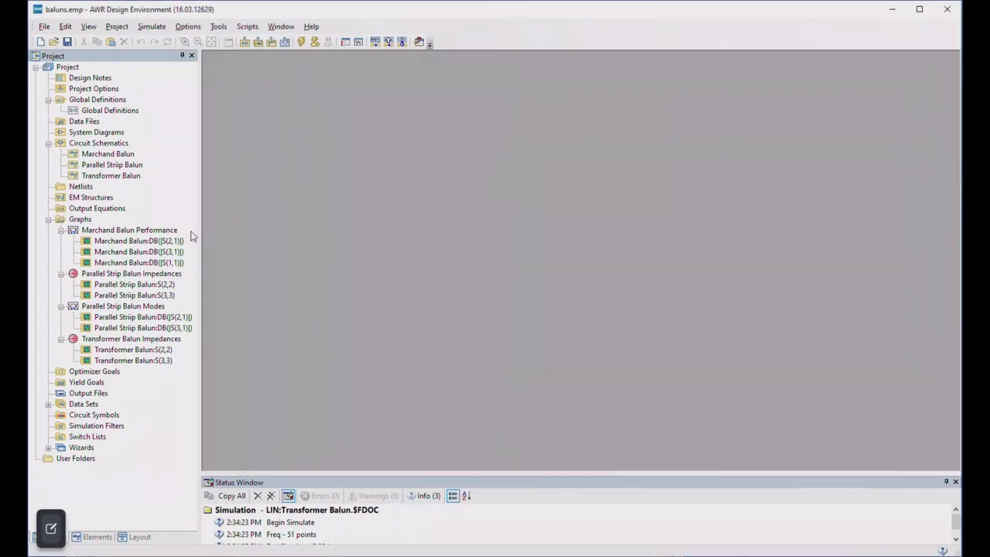
# Open the Parallel Striip Balun schematic, then move it up-left and enlarge its window
pyautogui.doubleClick(92, 165)
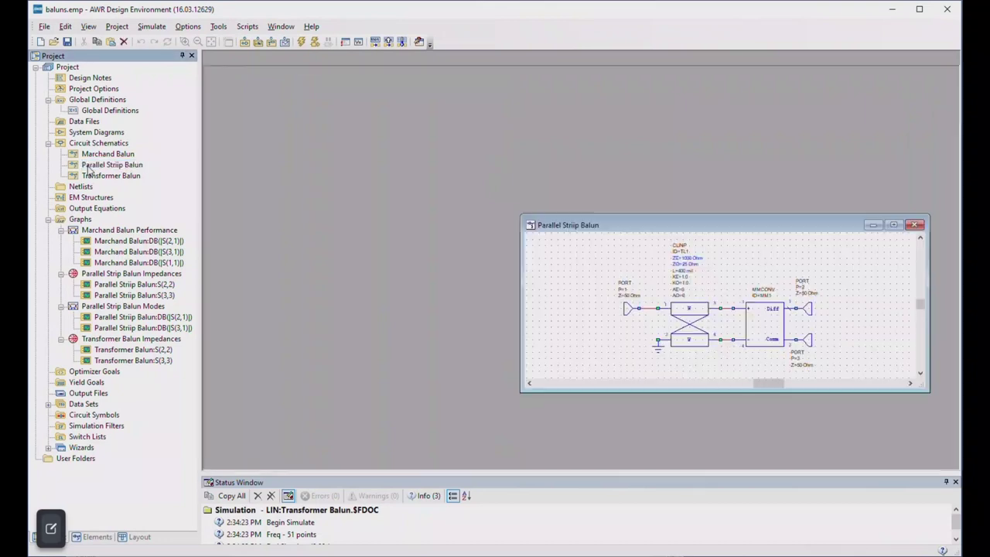
pyautogui.moveTo(647, 228); pyautogui.dragTo(410, 139)
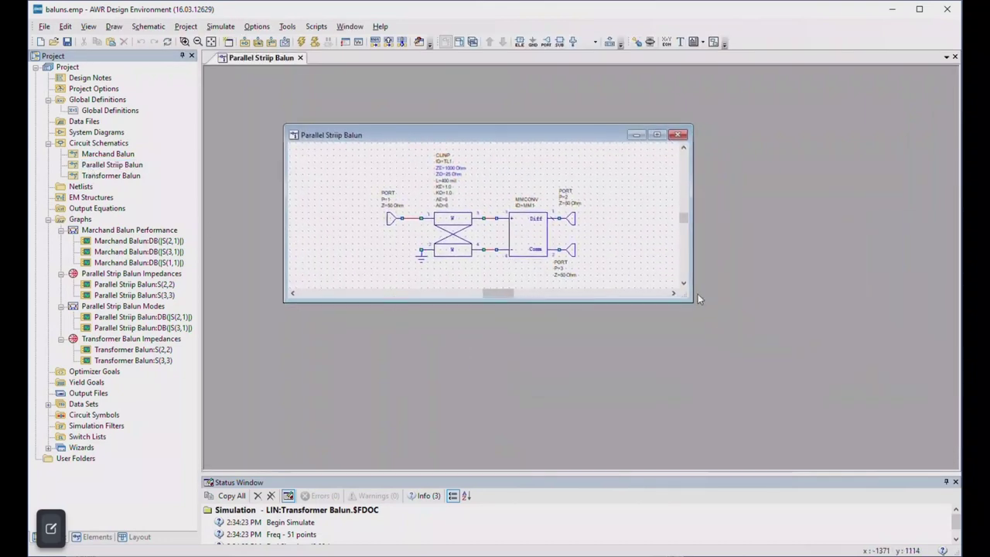
pyautogui.moveTo(692, 302); pyautogui.dragTo(921, 435)
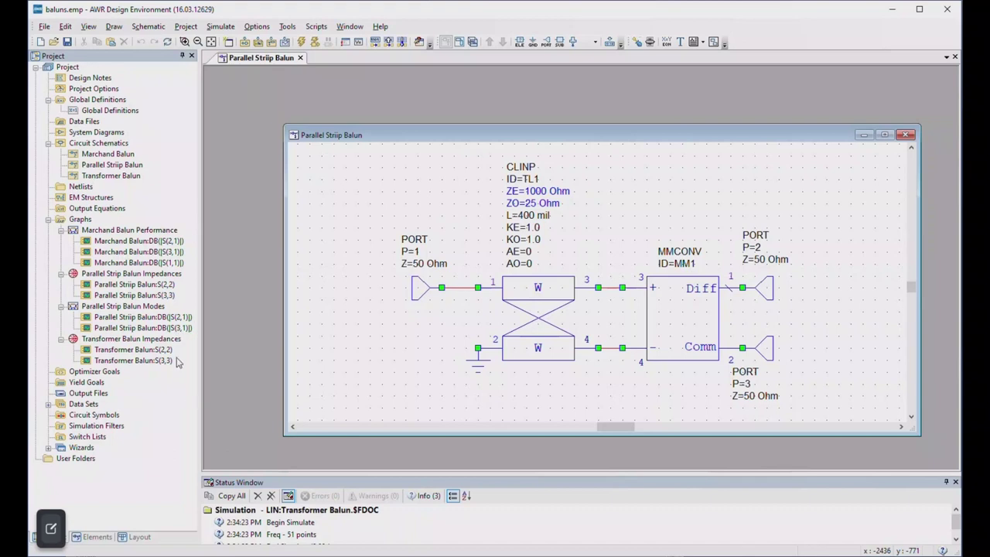
# Open the Parallel Strip Balun Impedances Smith chart and arrange it beside the schematic
pyautogui.click(136, 275)
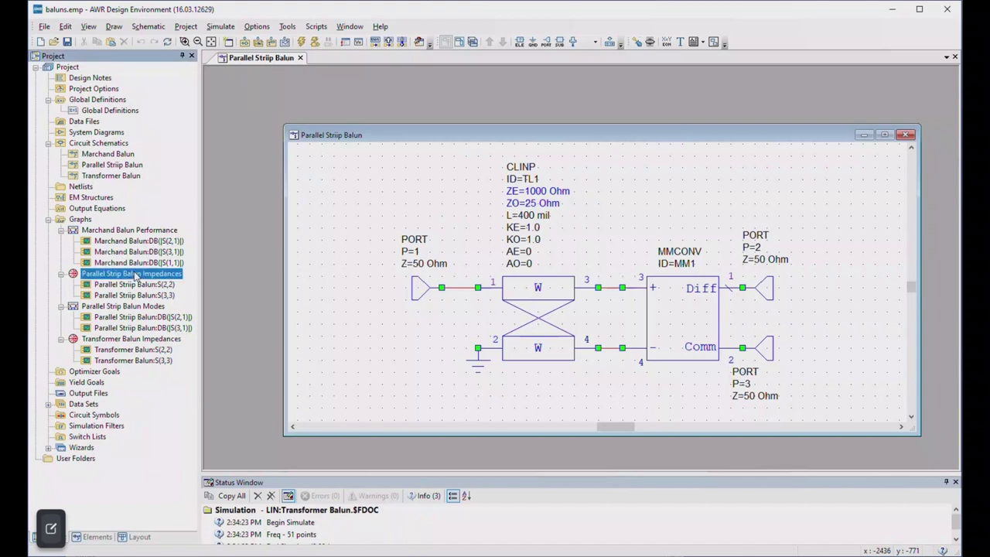
pyautogui.doubleClick(135, 275)
pyautogui.moveTo(805, 188); pyautogui.dragTo(345, 165)
pyautogui.moveTo(496, 135); pyautogui.dragTo(527, 114)
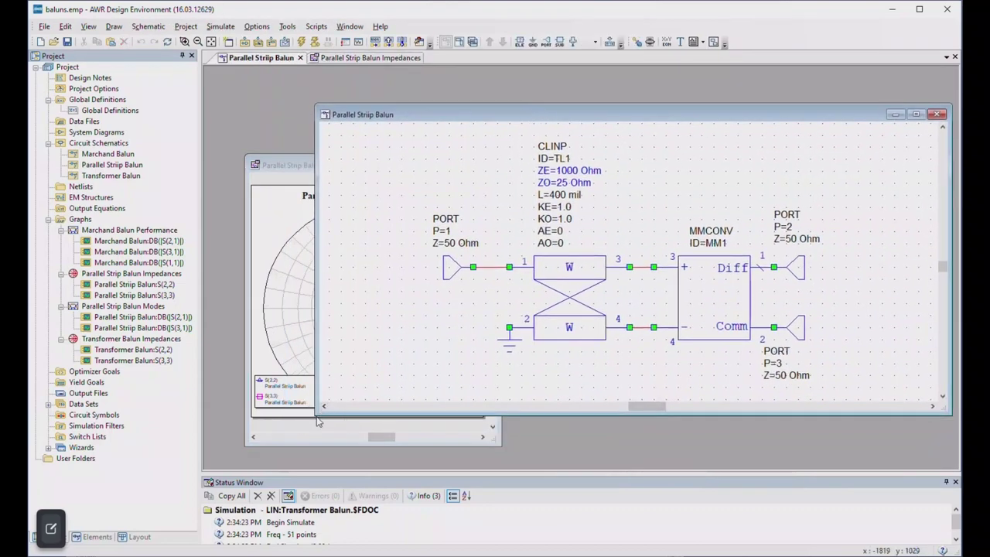
pyautogui.moveTo(318, 410); pyautogui.dragTo(550, 422)
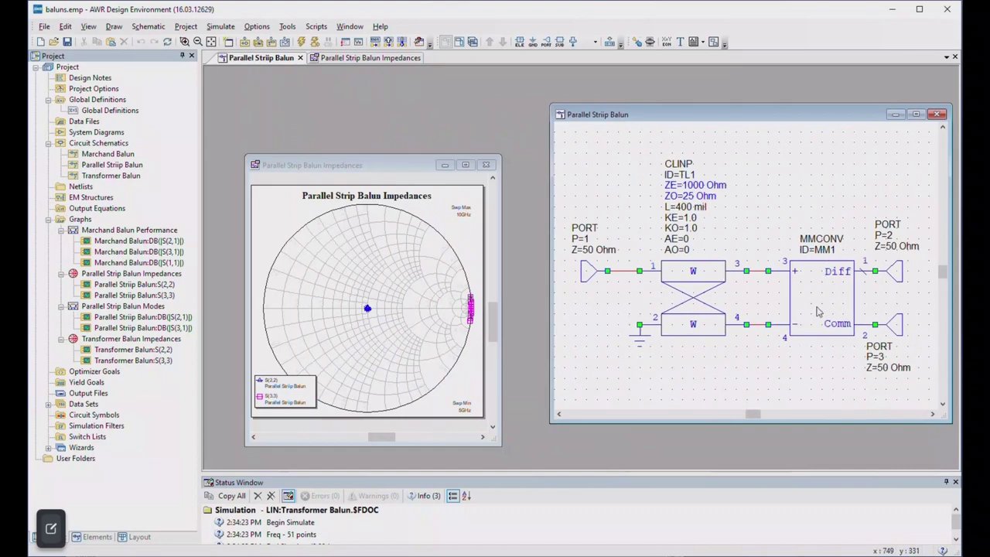
pyautogui.moveTo(385, 165); pyautogui.dragTo(362, 143)
pyautogui.moveTo(773, 117); pyautogui.dragTo(758, 124)
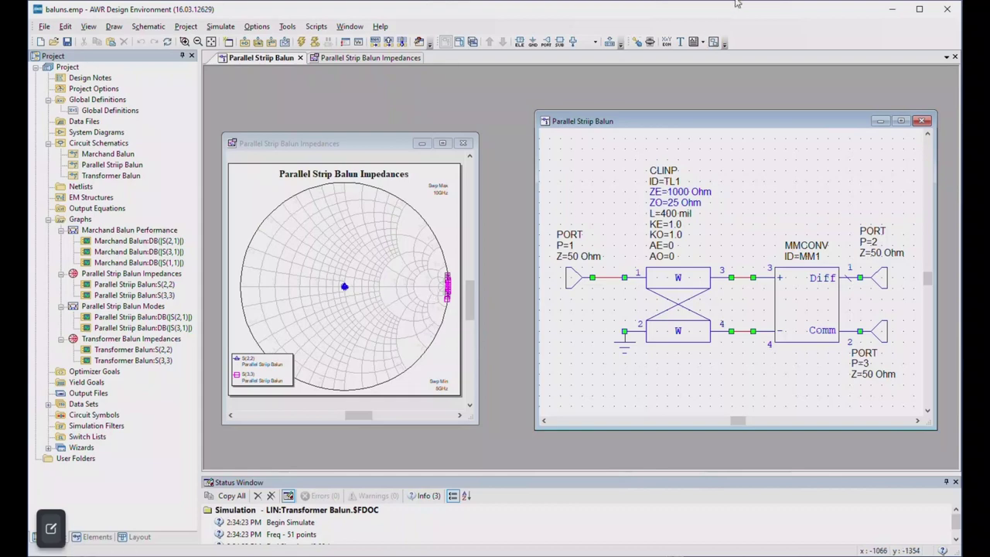
# Tune CLINP TL1's ZE down from 1000 and set its tuning upper limit to 200
pyautogui.click(649, 41)
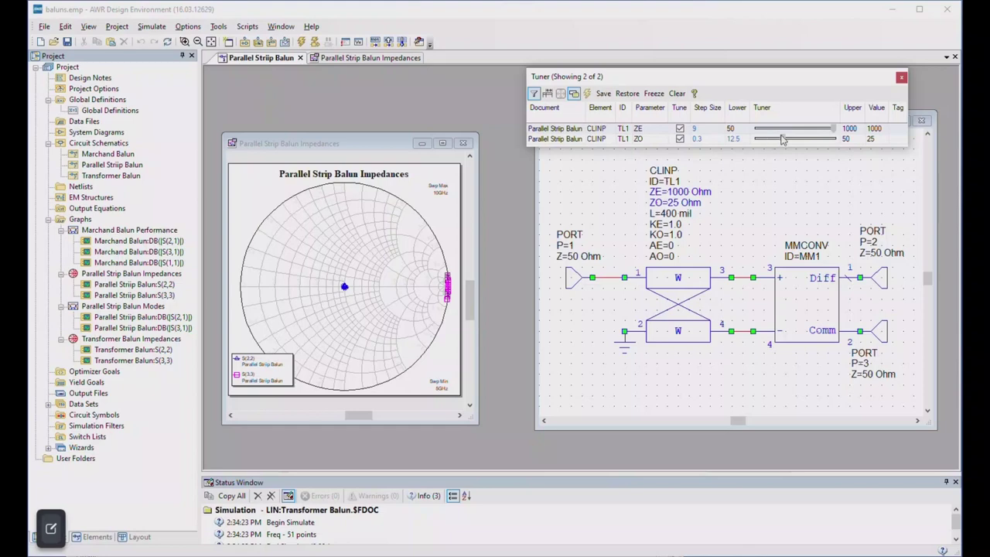
pyautogui.moveTo(834, 130); pyautogui.dragTo(764, 136)
pyautogui.doubleClick(851, 128)
pyautogui.write('2')
pyautogui.press('Return')
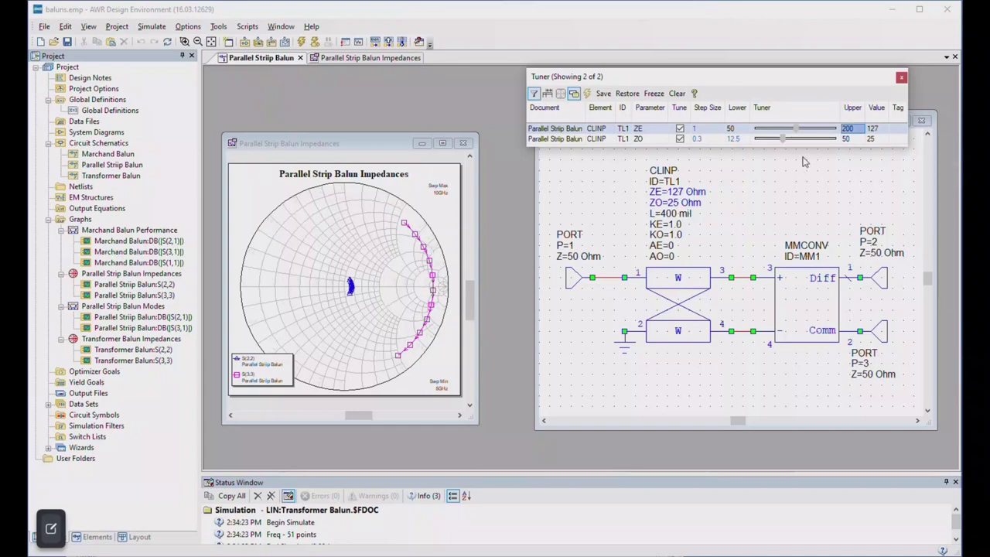
# Tune ZE down to 101 Ohm and open the Parallel Strip Balun Modes graph
pyautogui.moveTo(797, 130)
pyautogui.mouseDown()
pyautogui.moveTo(774, 130)
pyautogui.moveTo(784, 130)
pyautogui.mouseUp()
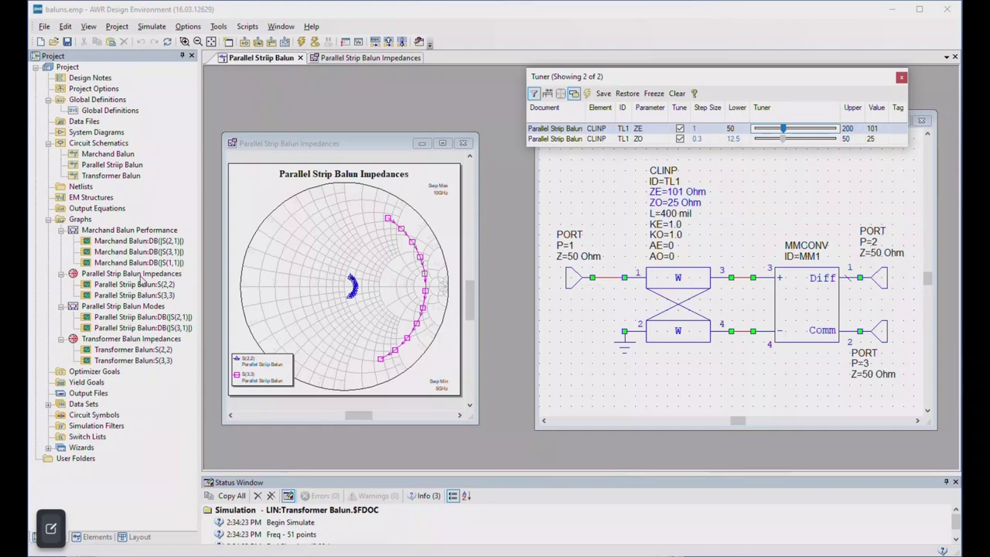
pyautogui.doubleClick(140, 311)
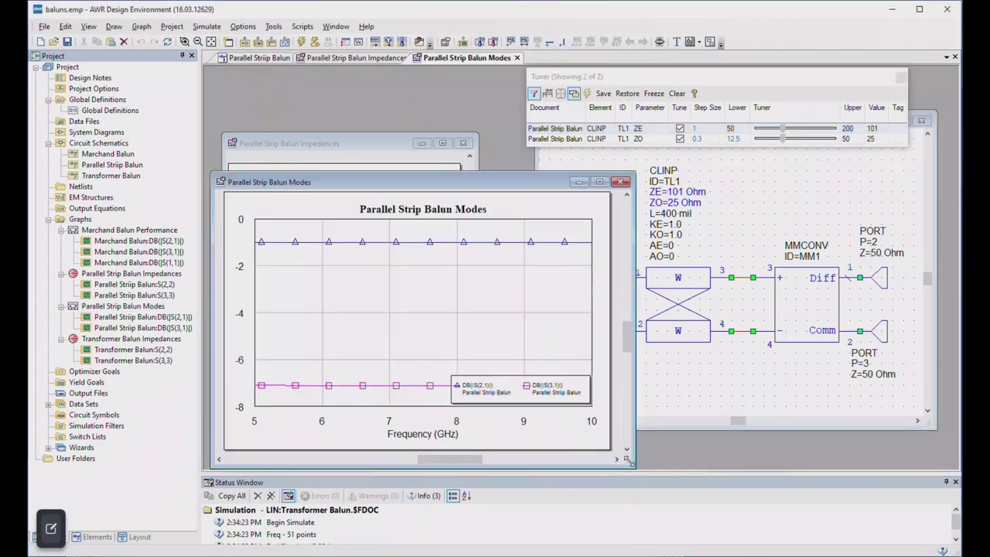
# Shrink the Modes graph and read S(2,1) near -0.8 dB and S(3,1) near -7 dB
pyautogui.moveTo(629, 460); pyautogui.dragTo(521, 448)
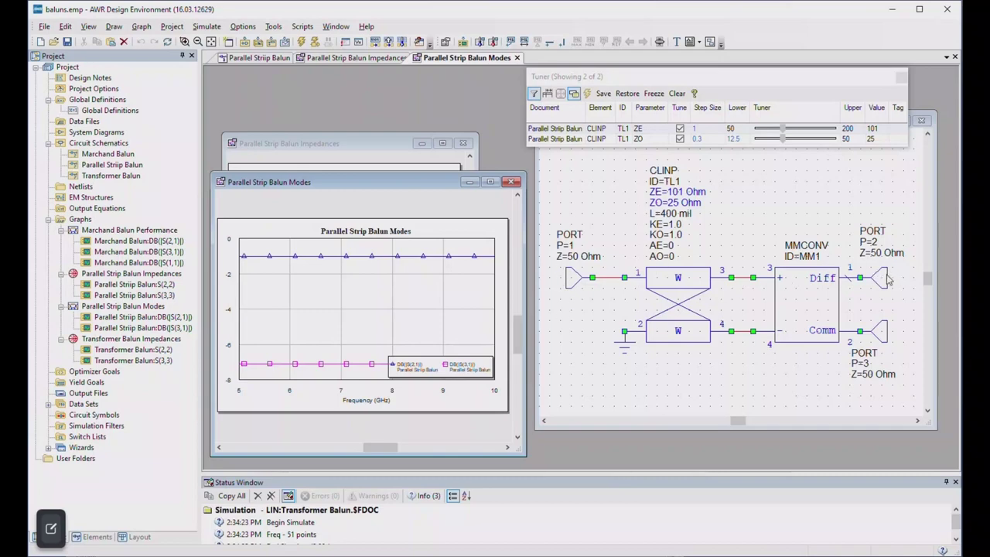
pyautogui.moveTo(333, 257); pyautogui.dragTo(377, 267)
pyautogui.moveTo(311, 364); pyautogui.dragTo(341, 371)
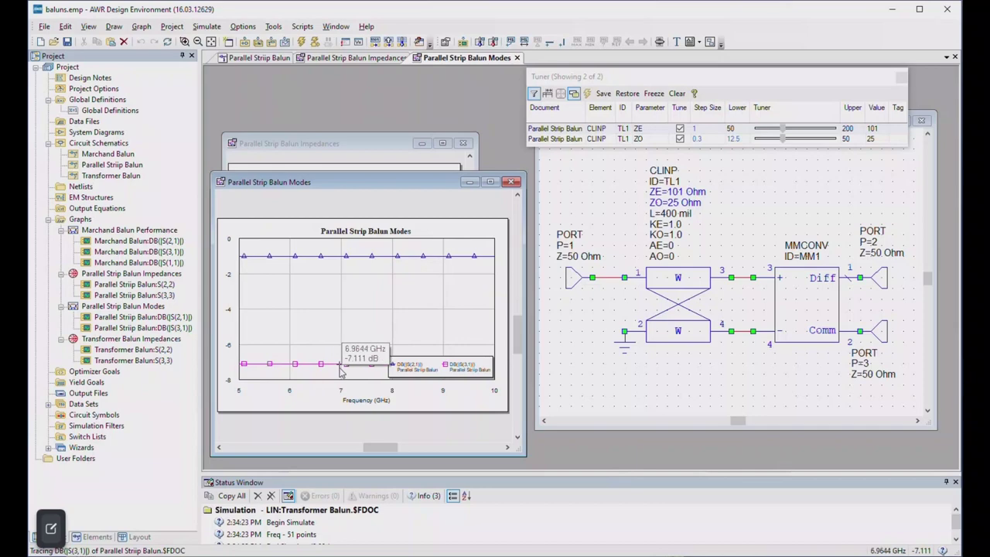
pyautogui.moveTo(340, 371)
pyautogui.mouseDown()
pyautogui.moveTo(324, 371)
pyautogui.moveTo(358, 375)
pyautogui.mouseUp()
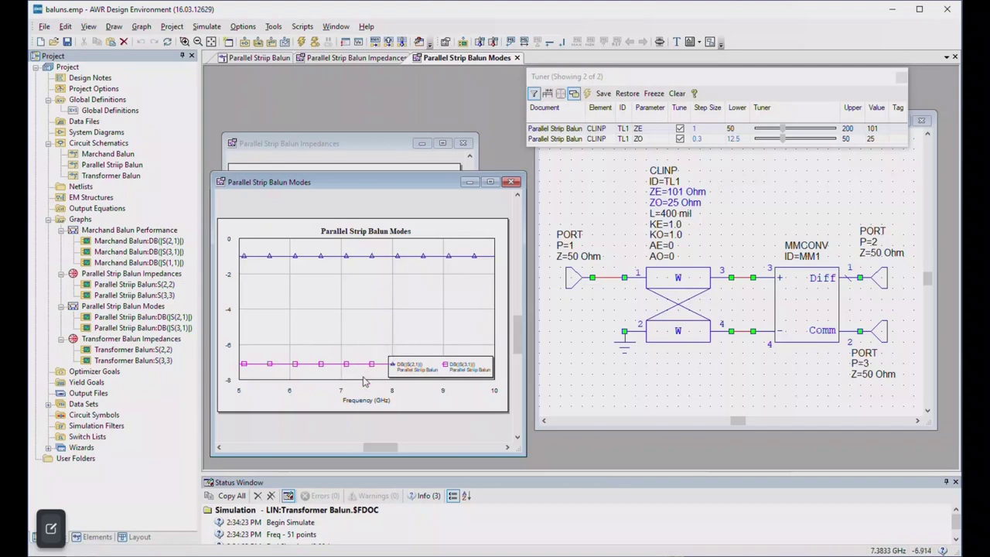
pyautogui.click(656, 352)
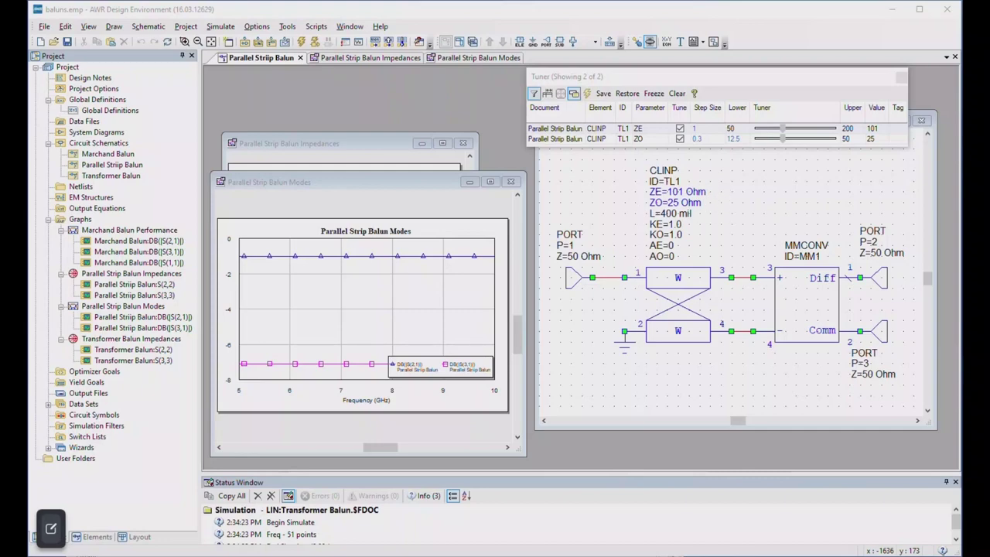
# Close the Modes graph, the Impedances graph and the Tuner window
pyautogui.click(465, 412)
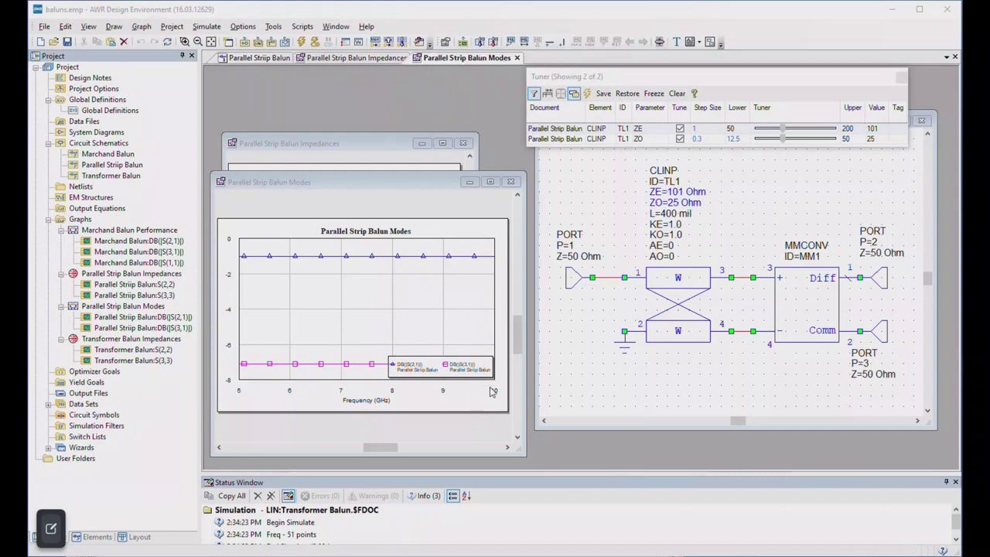
pyautogui.click(511, 182)
pyautogui.click(463, 144)
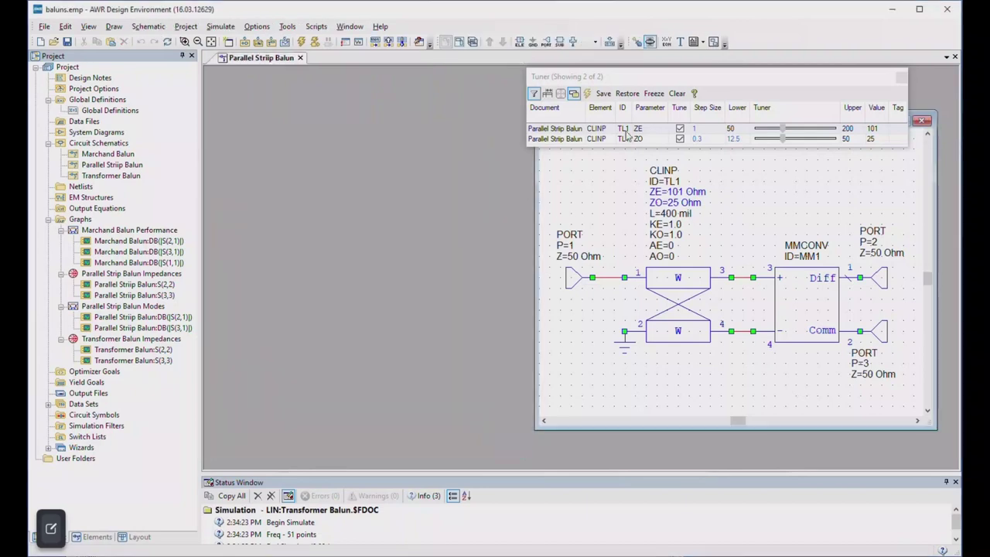
pyautogui.click(902, 77)
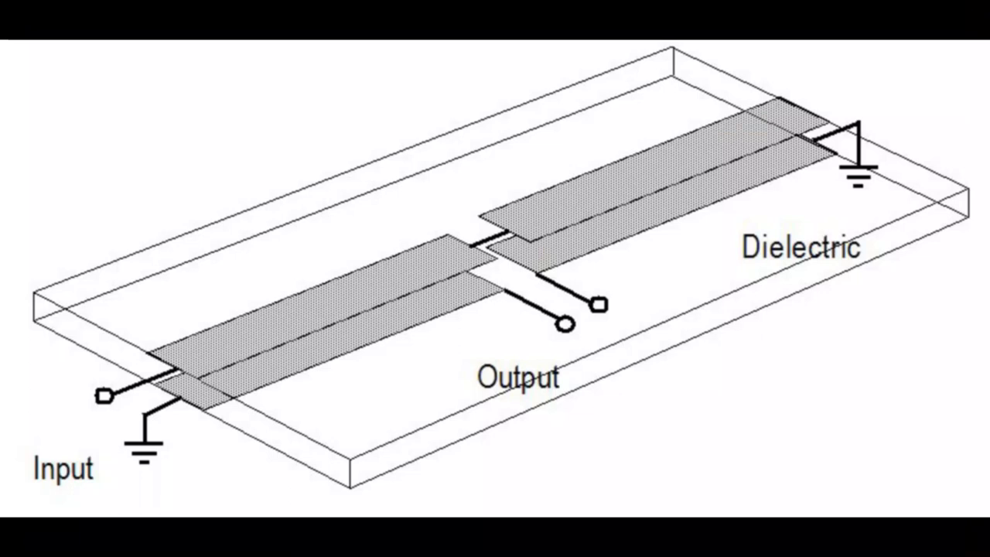
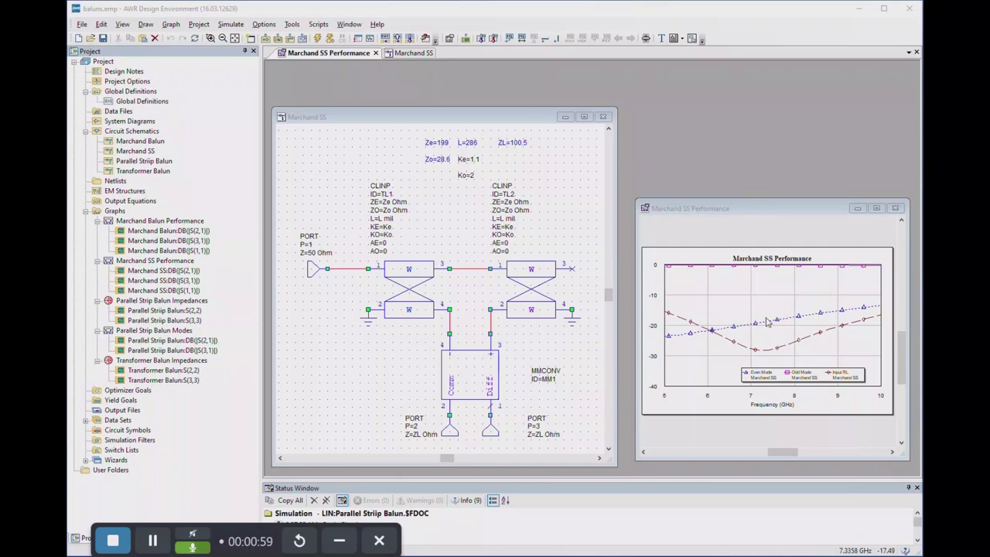
# Open the Tuner beside the schematic and tune line length L to 280
pyautogui.click(642, 42)
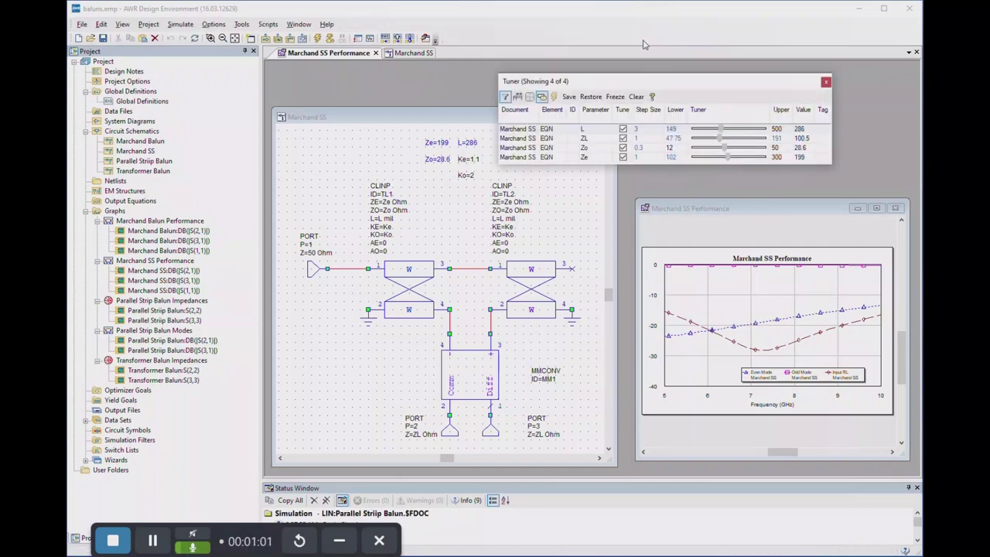
pyautogui.moveTo(658, 81); pyautogui.dragTo(716, 77)
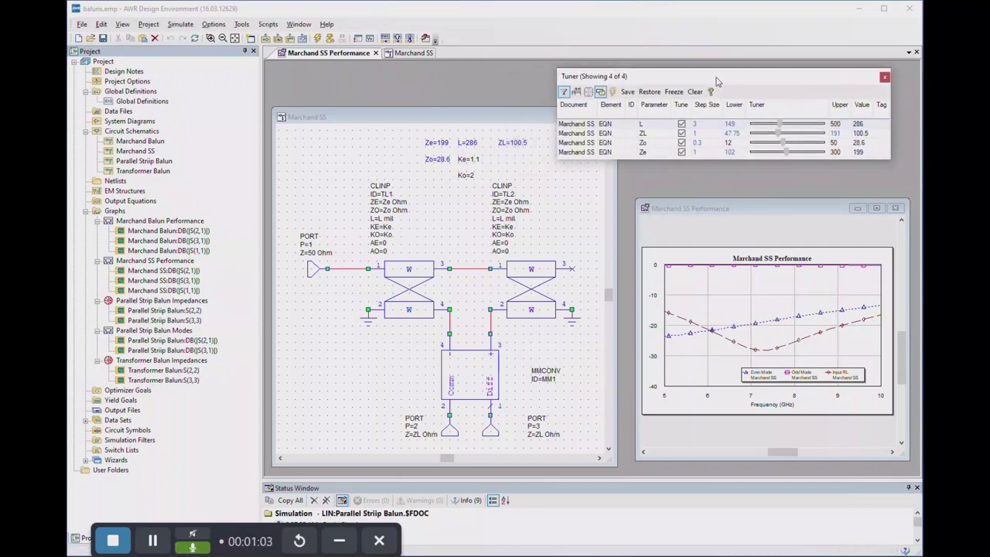
pyautogui.click(780, 125)
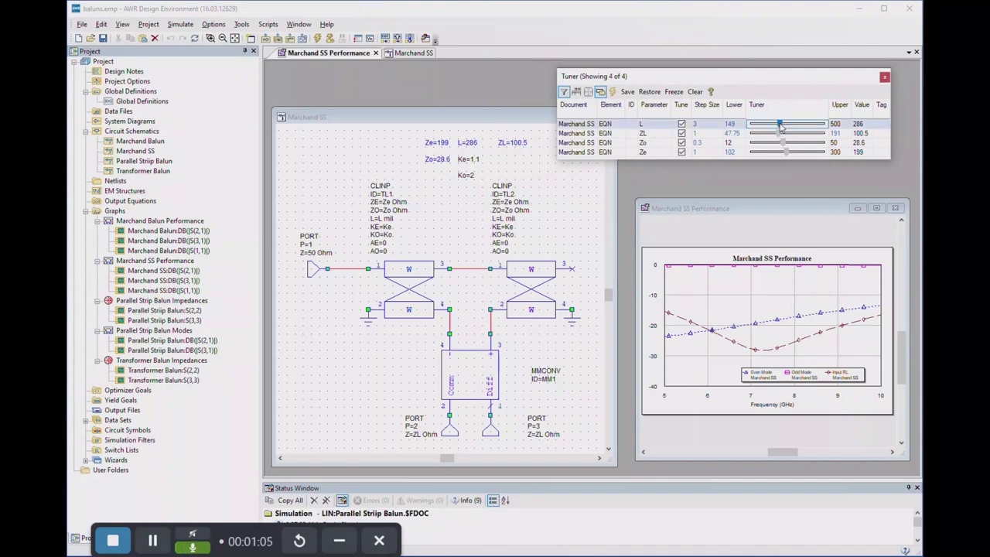
pyautogui.moveTo(780, 127)
pyautogui.mouseDown()
pyautogui.moveTo(768, 124)
pyautogui.moveTo(792, 126)
pyautogui.moveTo(778, 125)
pyautogui.mouseUp()
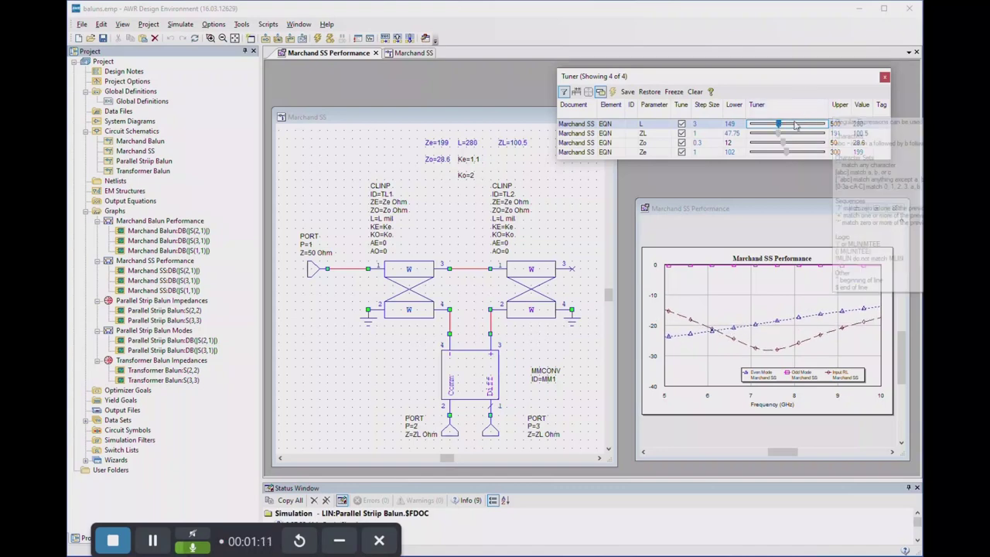
# Tune ZL to 98.5, Zo to 29.5 and Ze down from 199 to 111
pyautogui.moveTo(779, 133)
pyautogui.mouseDown()
pyautogui.moveTo(773, 139)
pyautogui.moveTo(784, 136)
pyautogui.mouseUp()
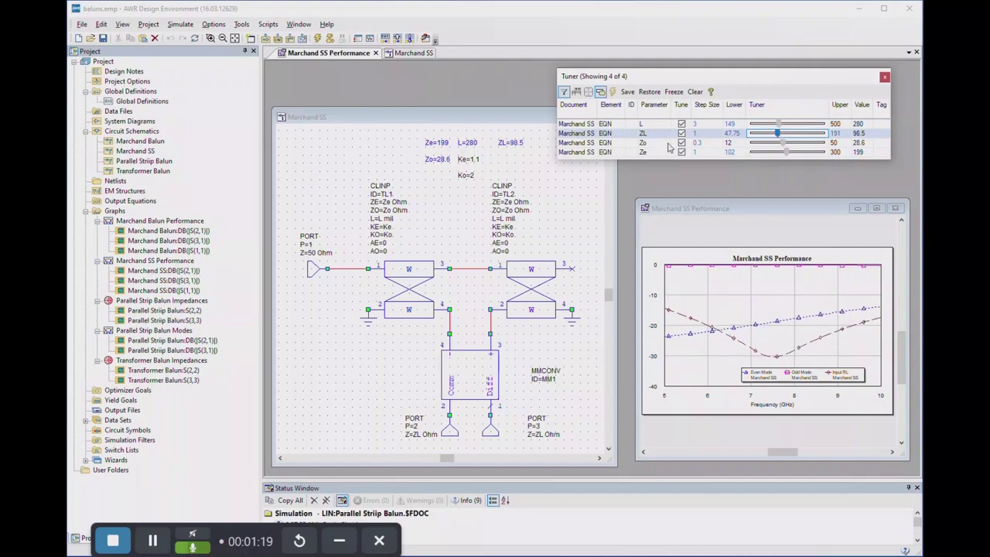
pyautogui.moveTo(783, 144); pyautogui.dragTo(787, 147)
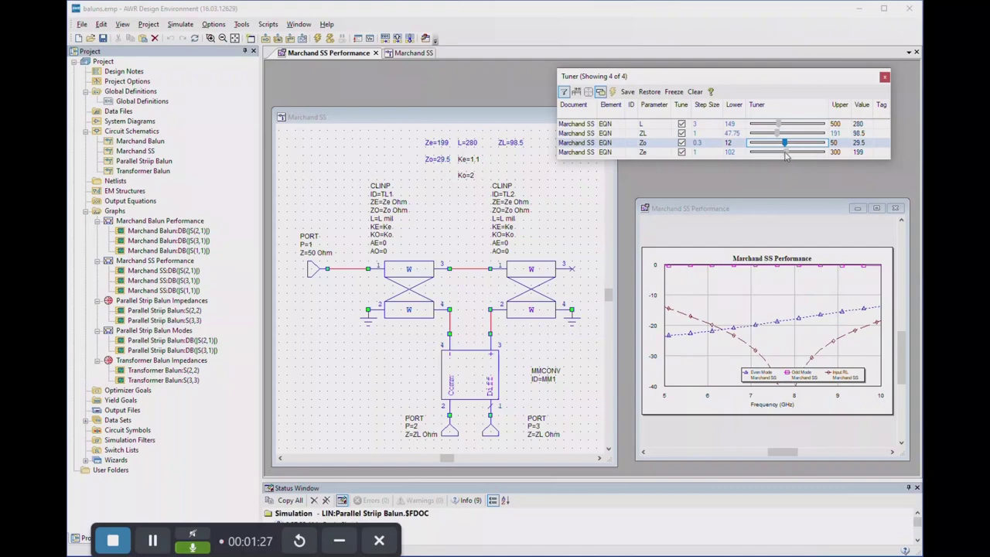
pyautogui.click(786, 153)
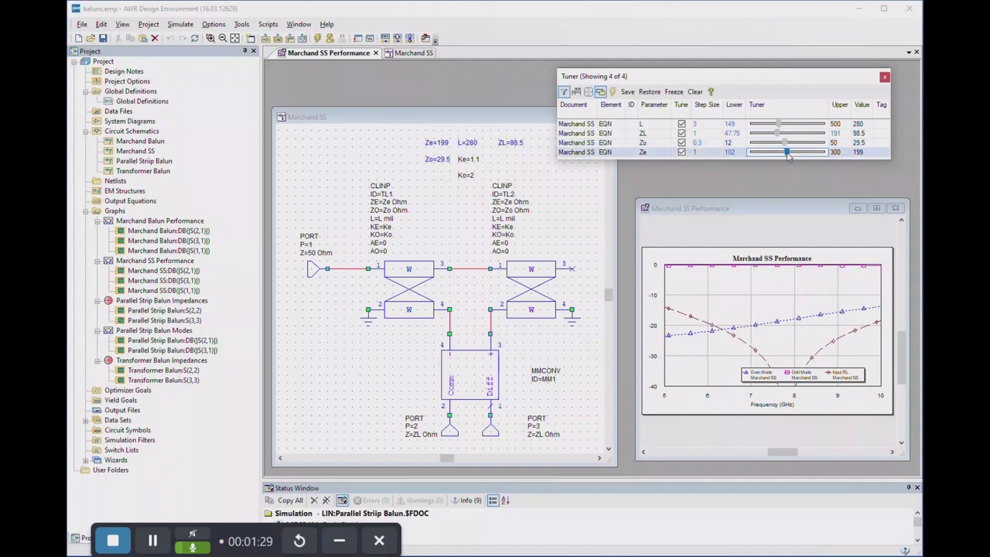
pyautogui.moveTo(788, 157); pyautogui.dragTo(757, 160)
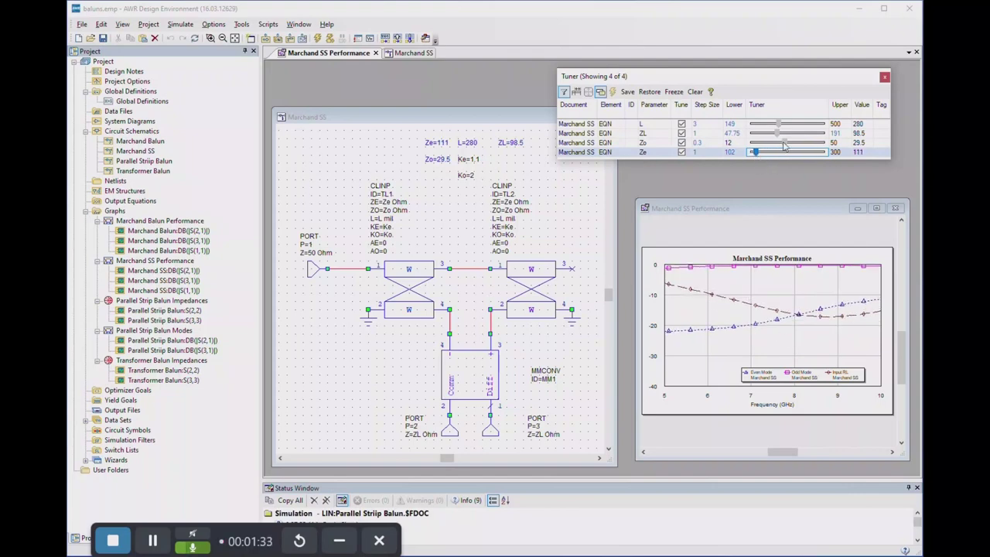
# Set Zo to 31 and Ze to 261, then shift the Tuner window right
pyautogui.moveTo(785, 145); pyautogui.dragTo(778, 147)
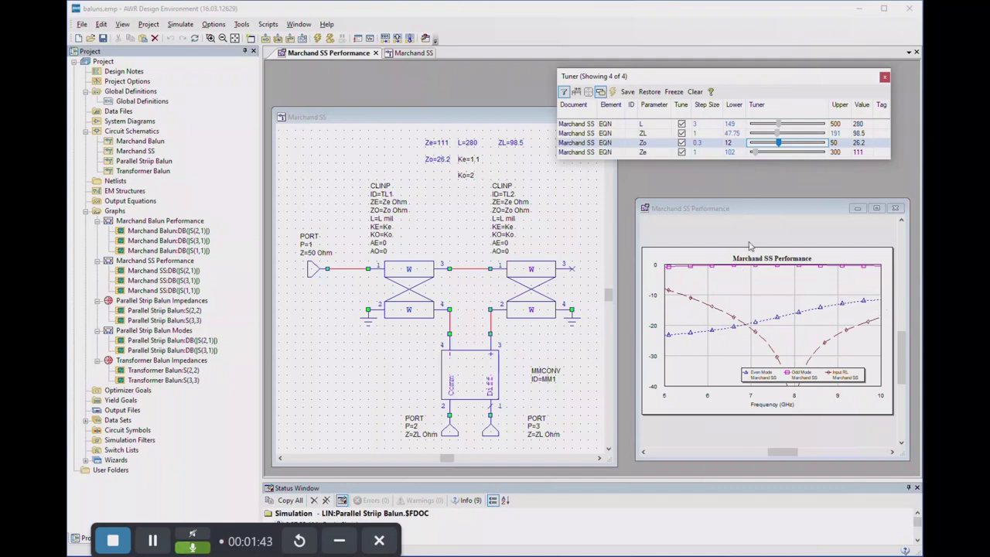
pyautogui.moveTo(756, 151); pyautogui.dragTo(789, 150)
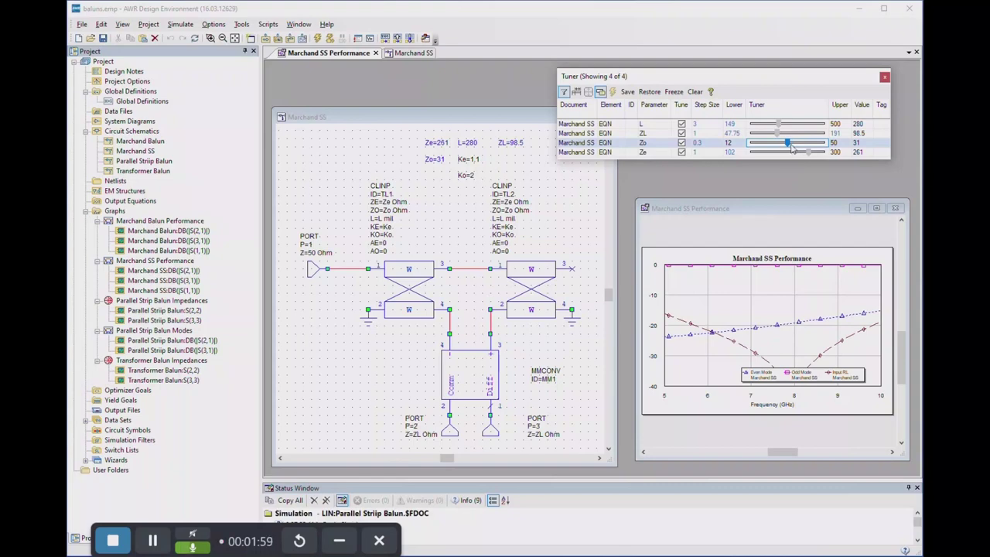
pyautogui.moveTo(760, 78); pyautogui.dragTo(783, 77)
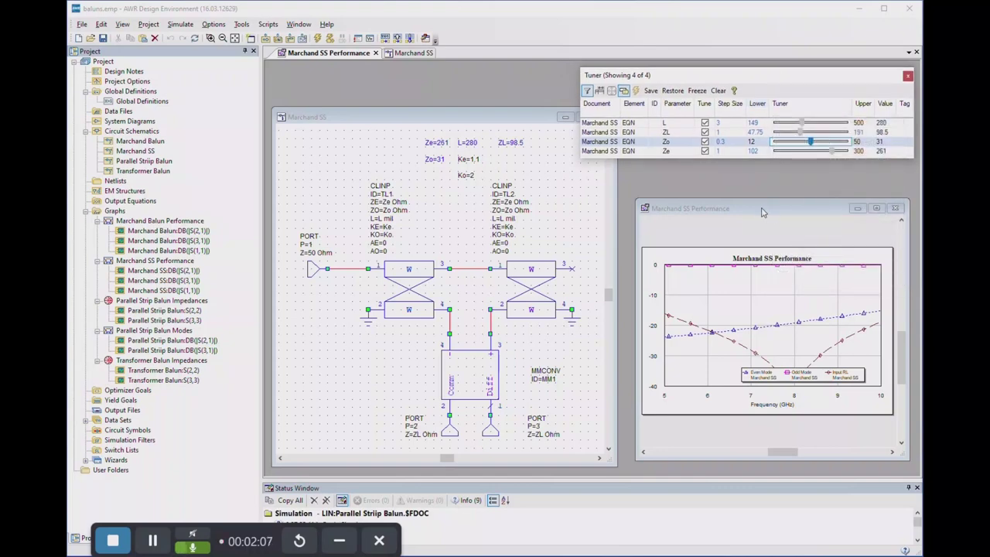
# Shorten the performance graph window from its top edge and bring up marchand_mmic2.jpg
pyautogui.moveTo(768, 201); pyautogui.dragTo(766, 238)
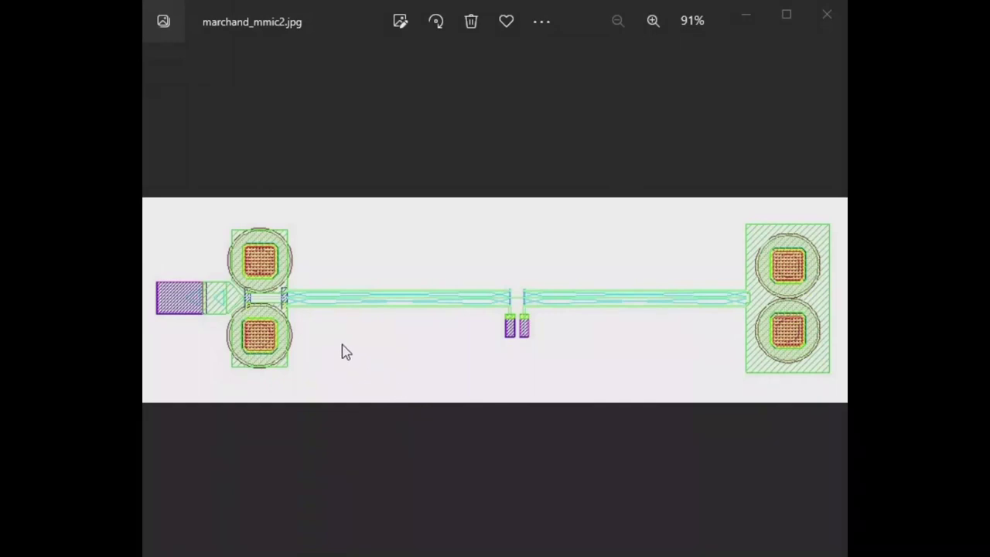
pyautogui.moveTo(166, 308)
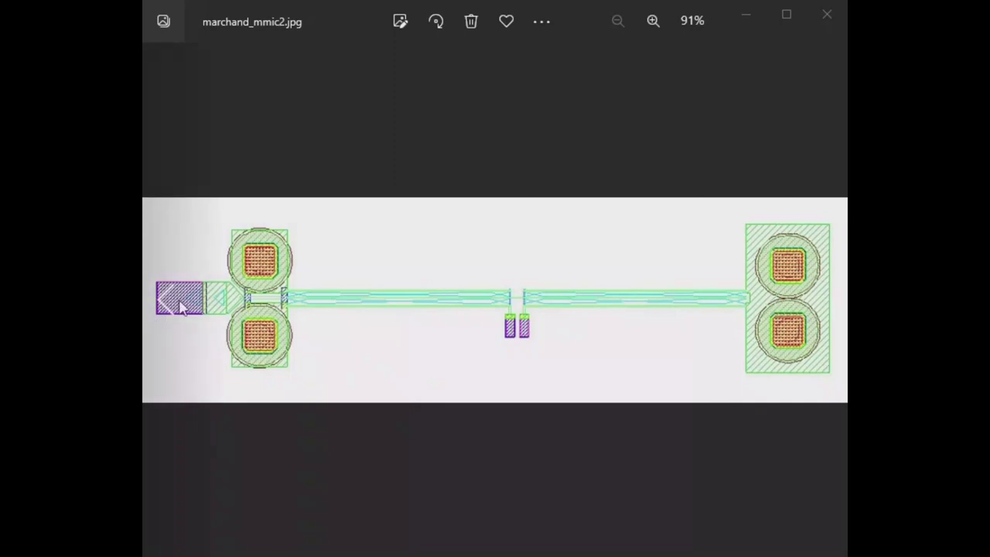